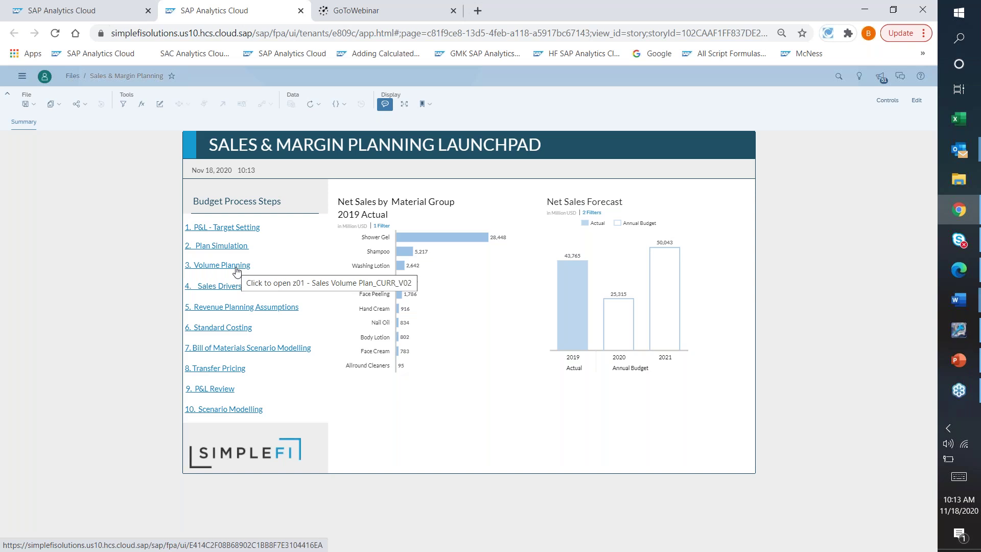
# - Open Volume Planning from the launchpad and run Seed Volumes for Budget on the Annual Budget version with base period 2019
pyautogui.click(237, 268)
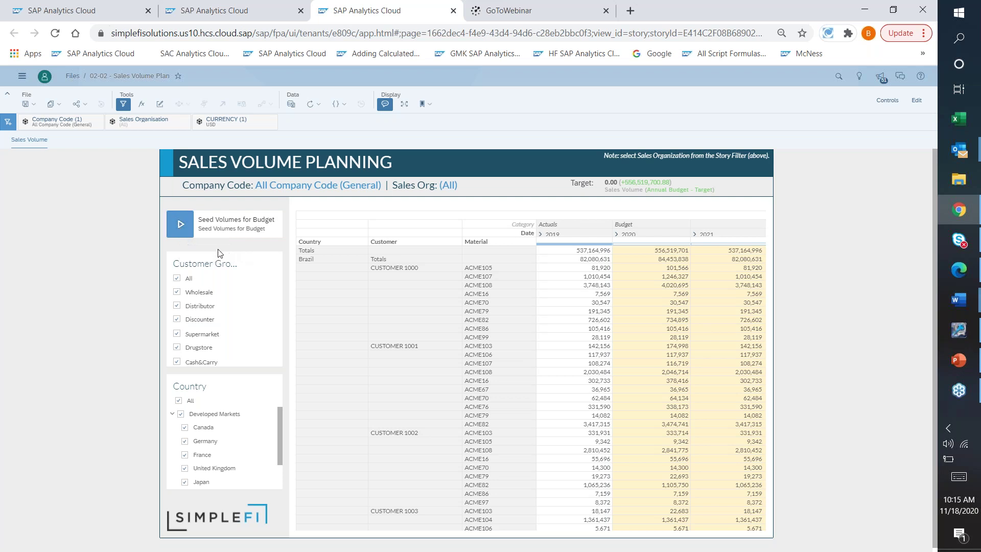
pyautogui.click(183, 225)
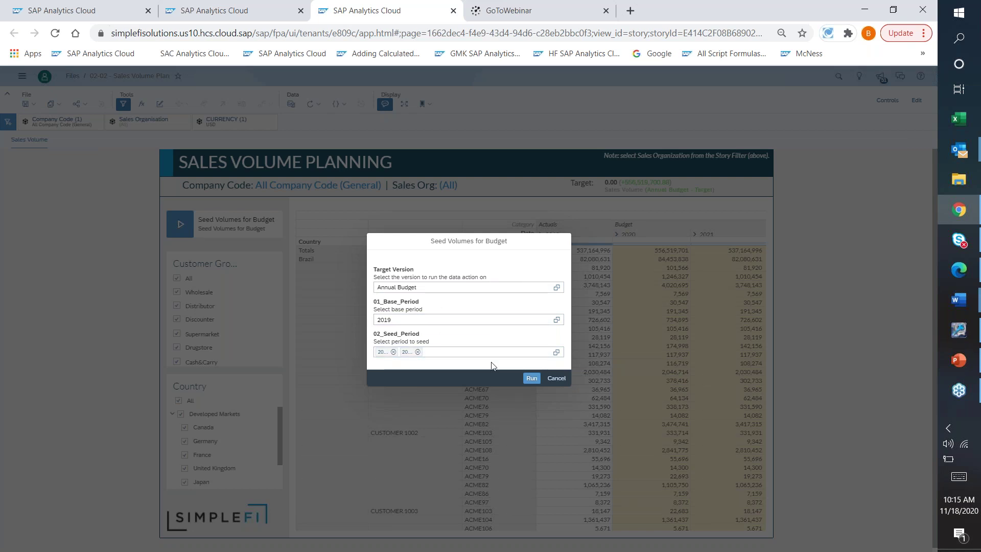
pyautogui.click(532, 379)
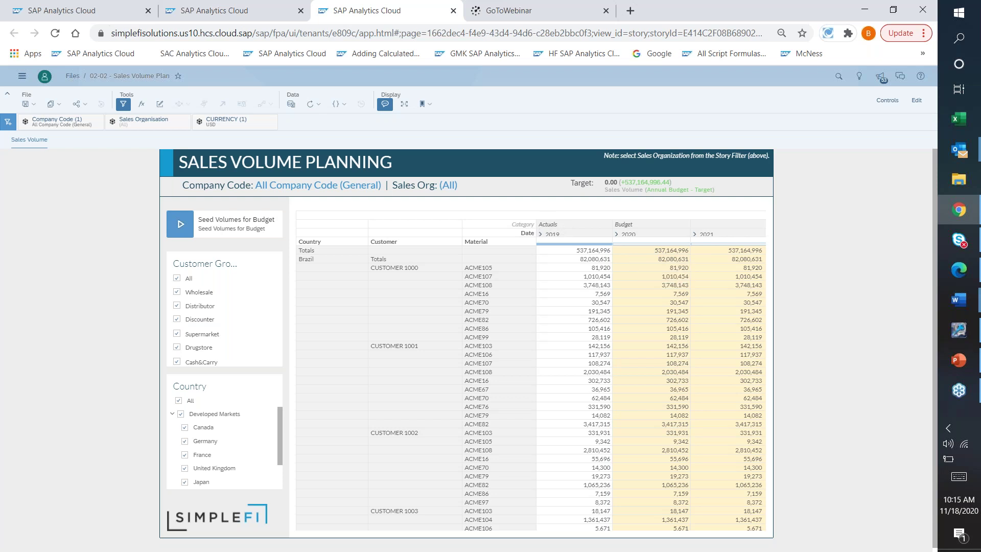
pyautogui.click(632, 250)
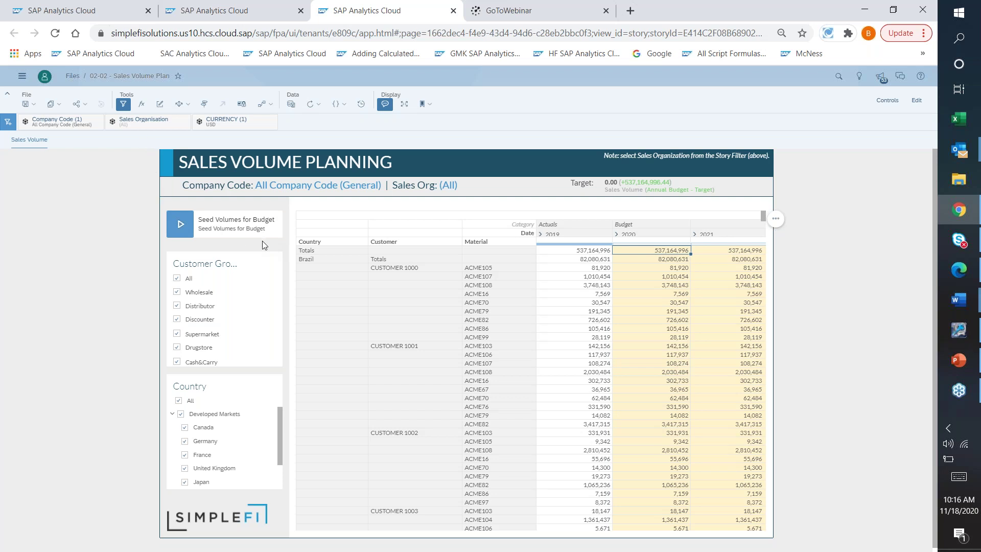
# - Filter the sales volume table to the Wholesale customer group only and check its 2019 actual volumes
pyautogui.click(177, 278)
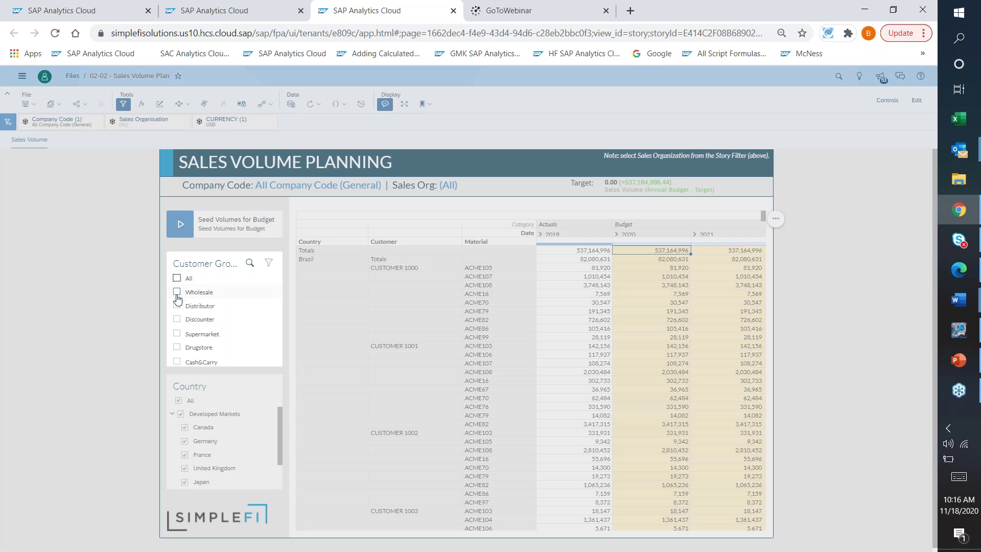
pyautogui.click(177, 295)
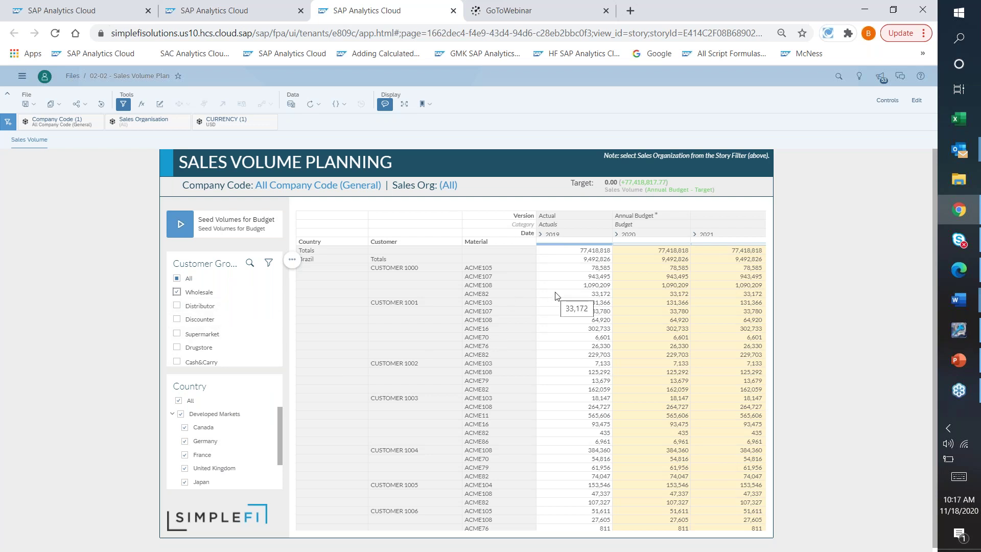
pyautogui.click(574, 272)
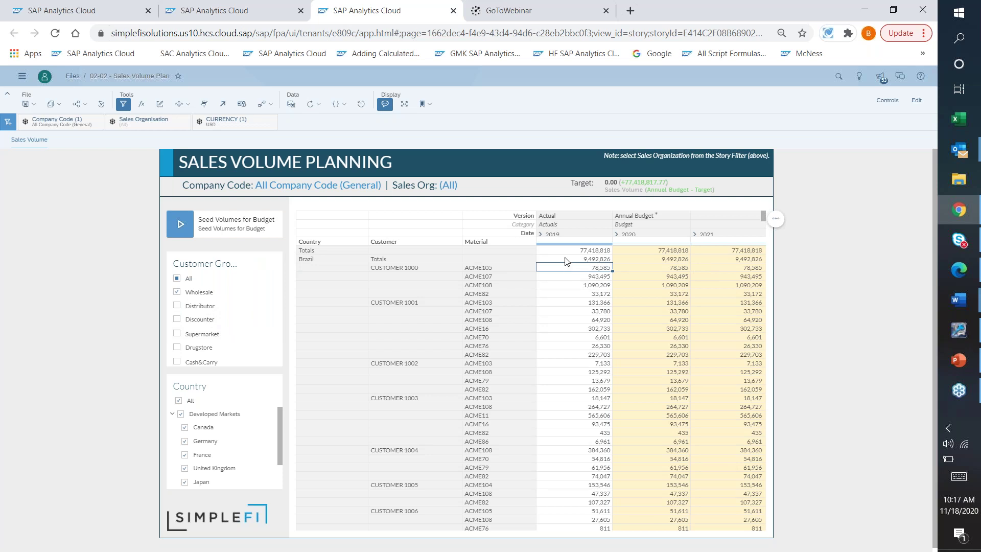
pyautogui.click(555, 250)
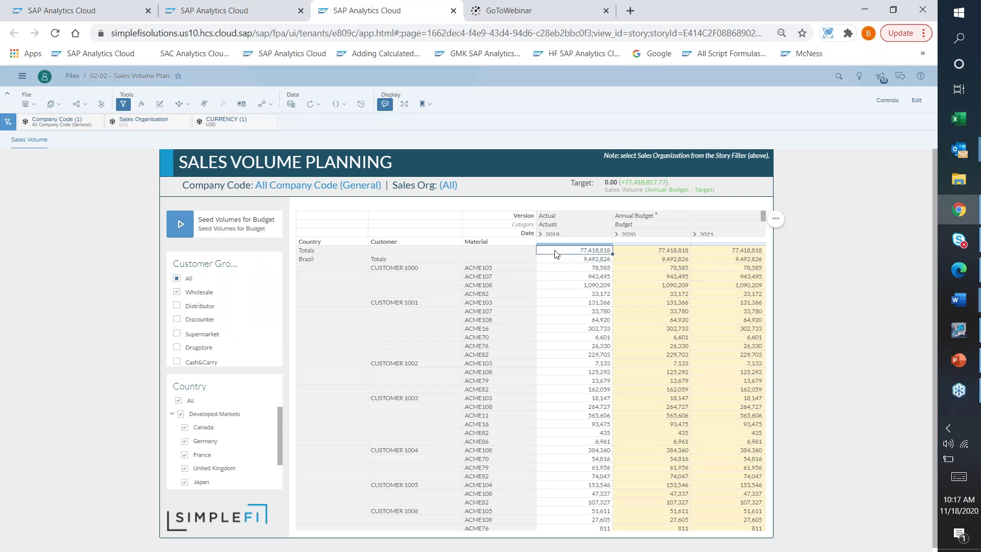
pyautogui.click(590, 269)
pyautogui.click(594, 277)
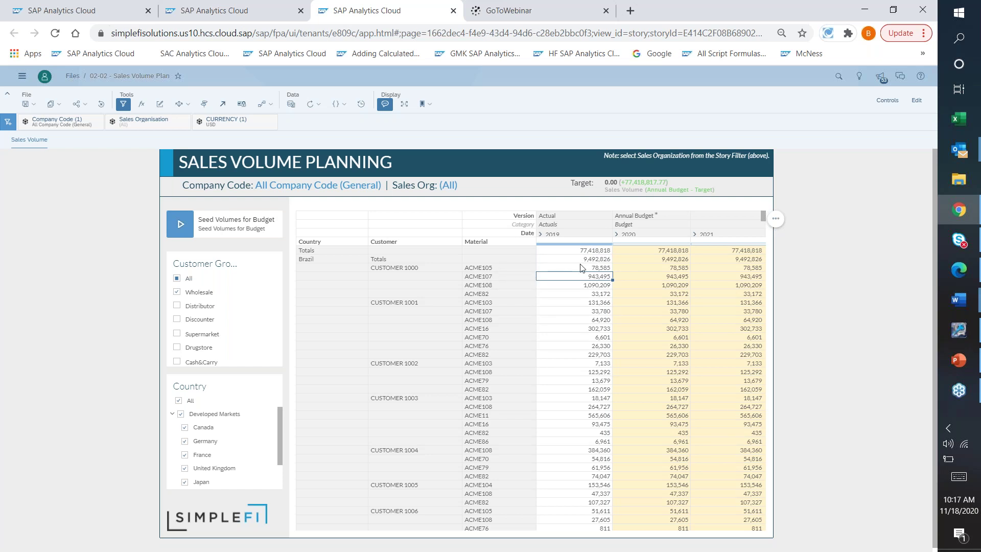
# - Reduce the 2020 Annual Budget total sales volume for Wholesale by 10% and check the spread at material level
pyautogui.click(643, 253)
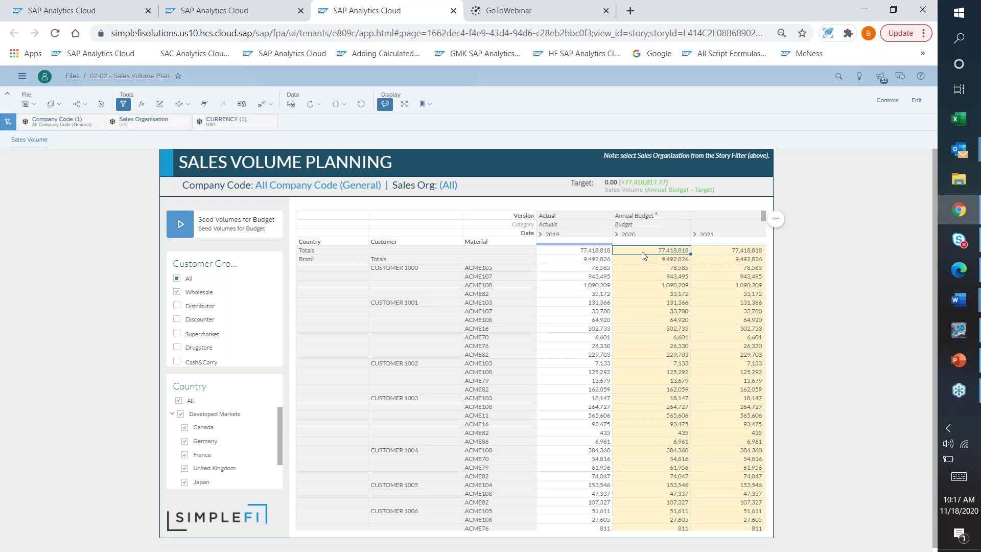
pyautogui.doubleClick(643, 255)
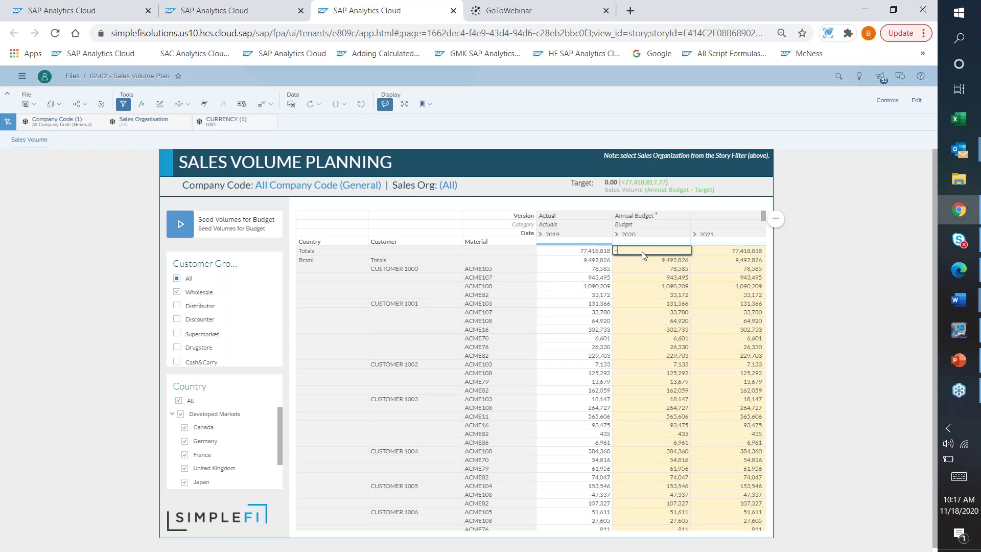
pyautogui.press('BackSpace')
pyautogui.press('BackSpace')
pyautogui.write('0%')
pyautogui.press('Return')
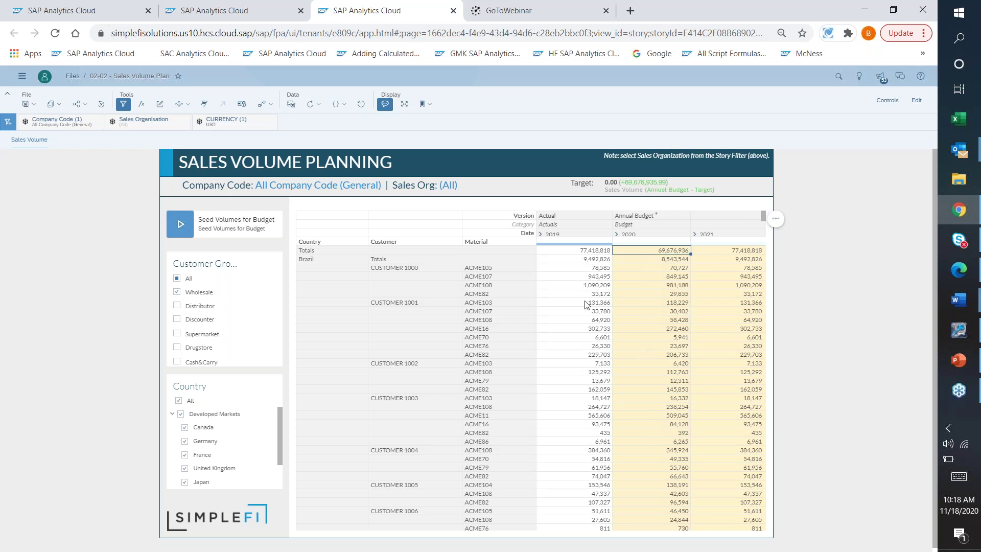
pyautogui.click(648, 297)
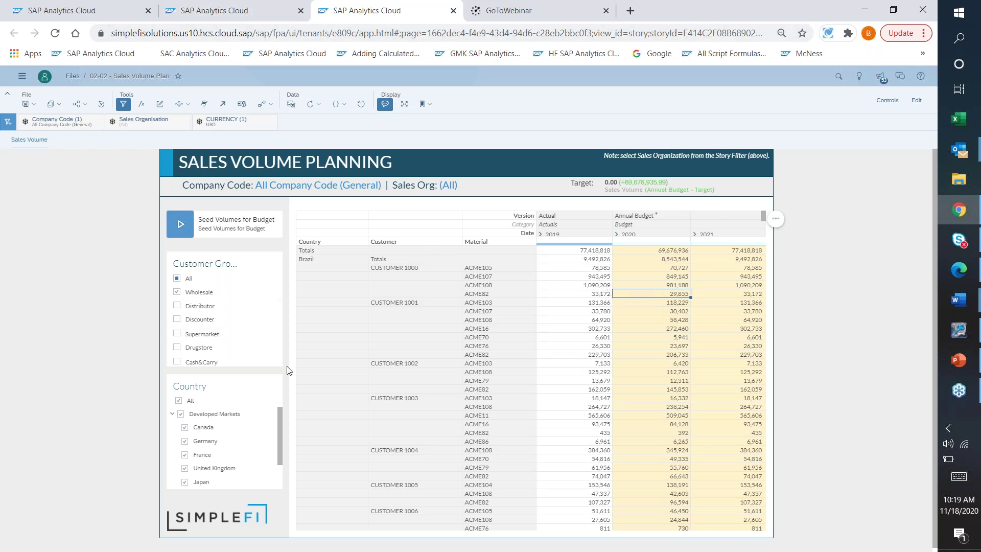
# - Return to the planning launchpad, open Standard Costing and display the Materials Standard Rate measure
pyautogui.click(203, 13)
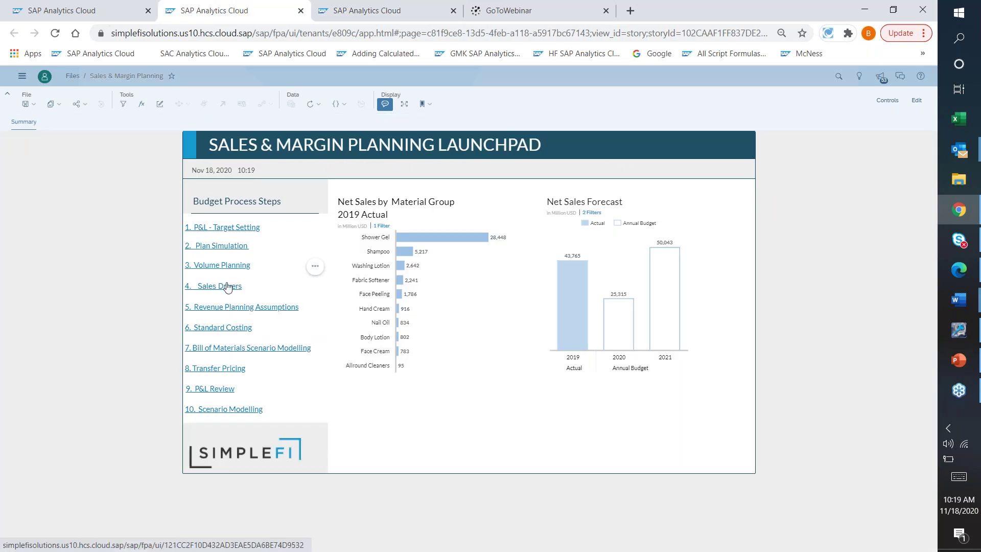
pyautogui.click(207, 329)
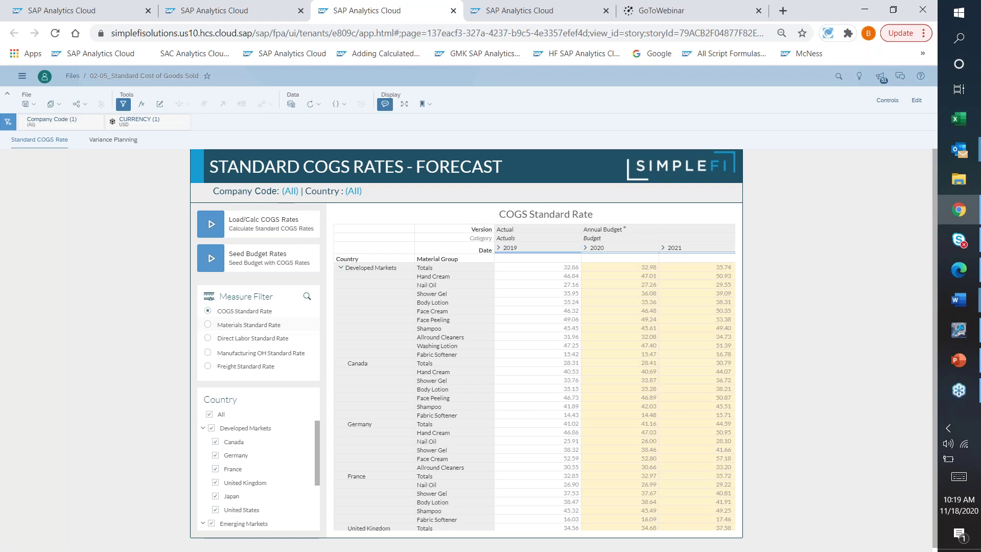
pyautogui.click(207, 326)
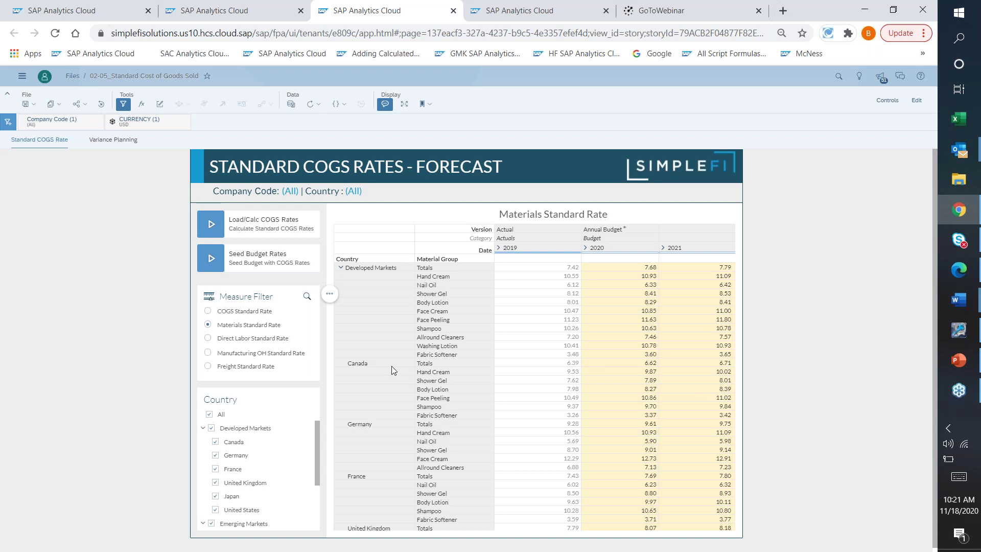
# - Set Canada's 2020 Annual Budget total for Materials Standard Rate to 5 and check the rates of its material groups
pyautogui.click(618, 363)
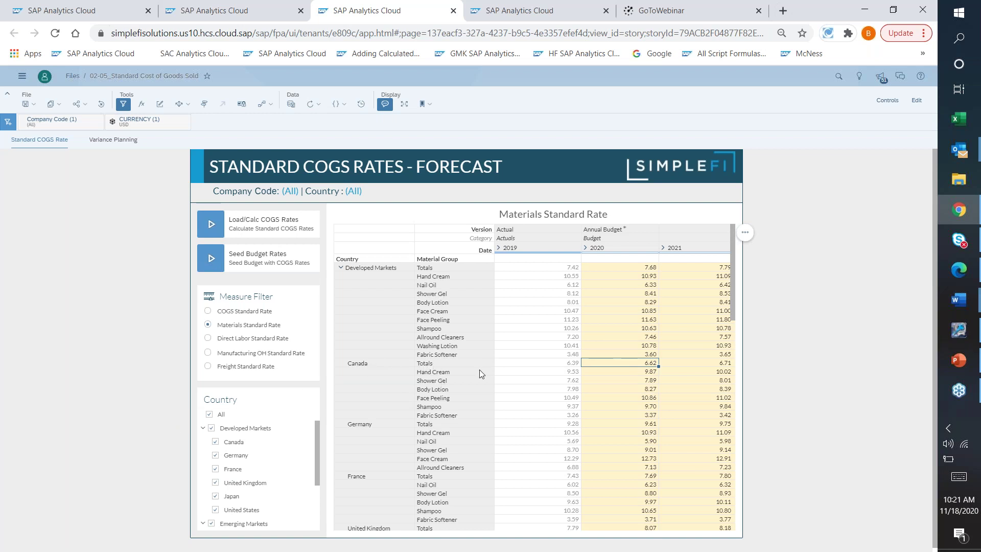
pyautogui.click(652, 372)
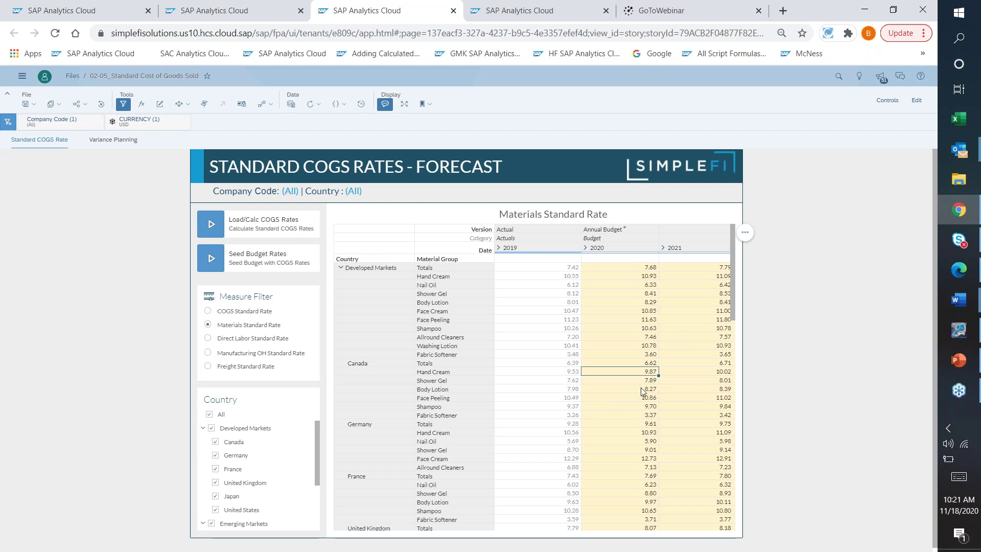
pyautogui.click(644, 363)
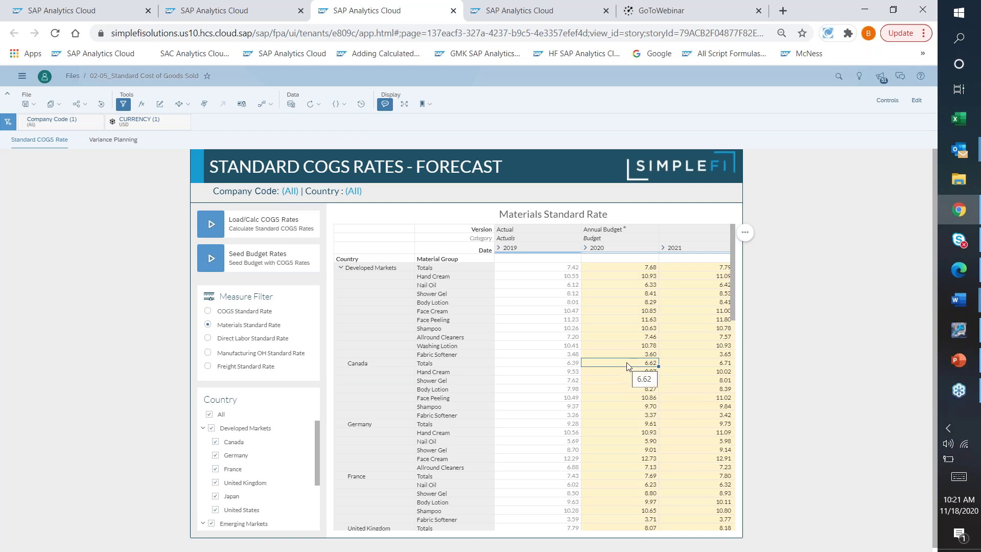
pyautogui.write('5')
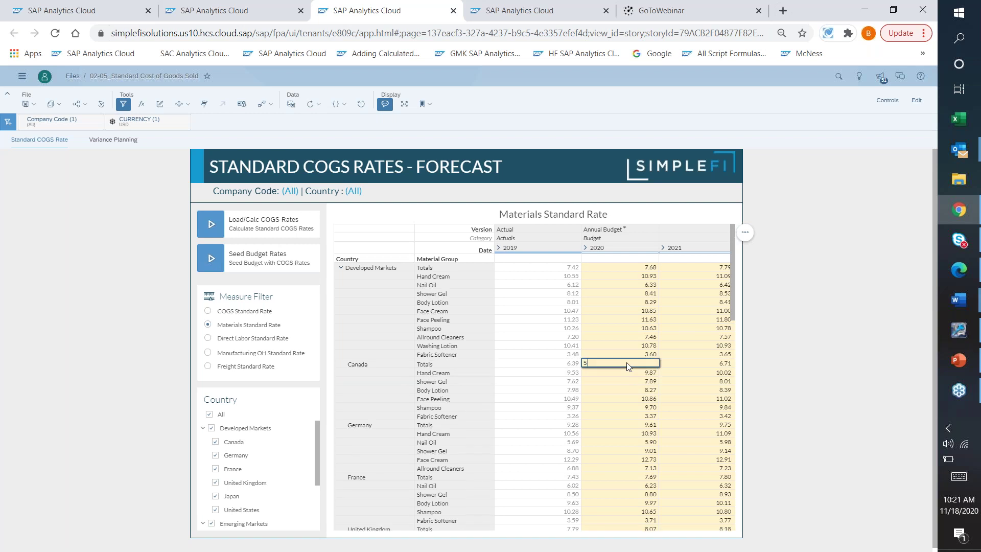
pyautogui.press('Return')
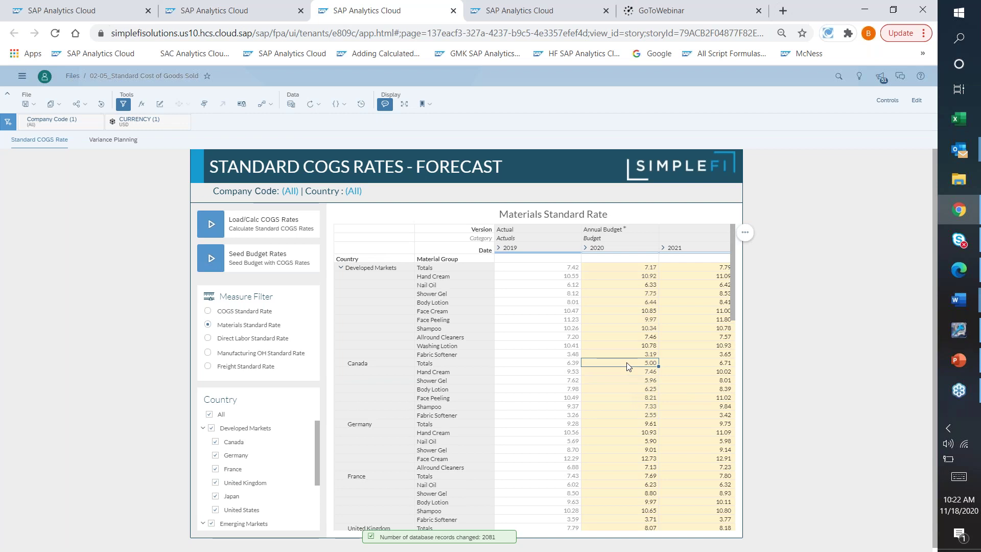
pyautogui.click(642, 374)
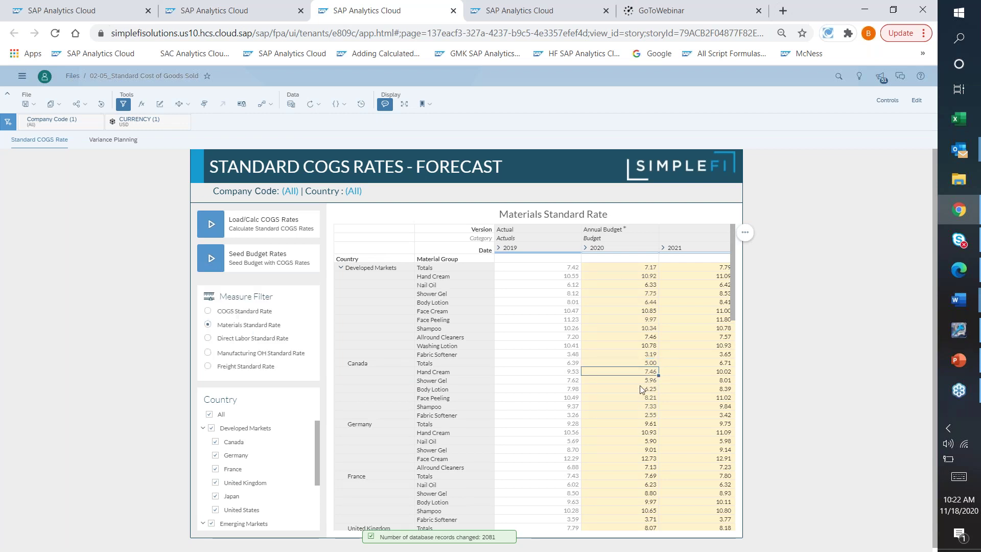
pyautogui.click(641, 388)
pyautogui.click(637, 399)
pyautogui.click(636, 407)
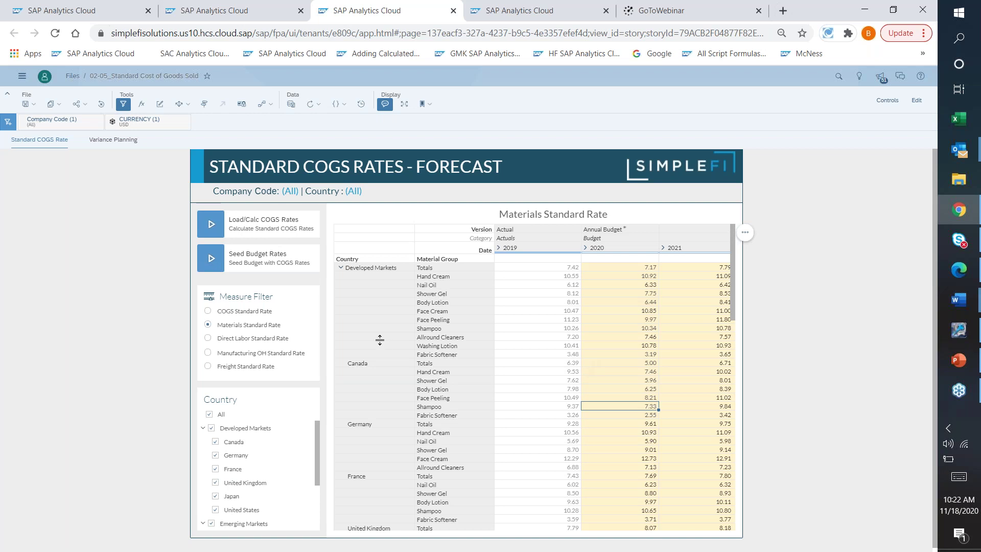
# - Open Variance Planning and run the Calc COGS data action on the Annual Budget version for period 2020
pyautogui.click(104, 143)
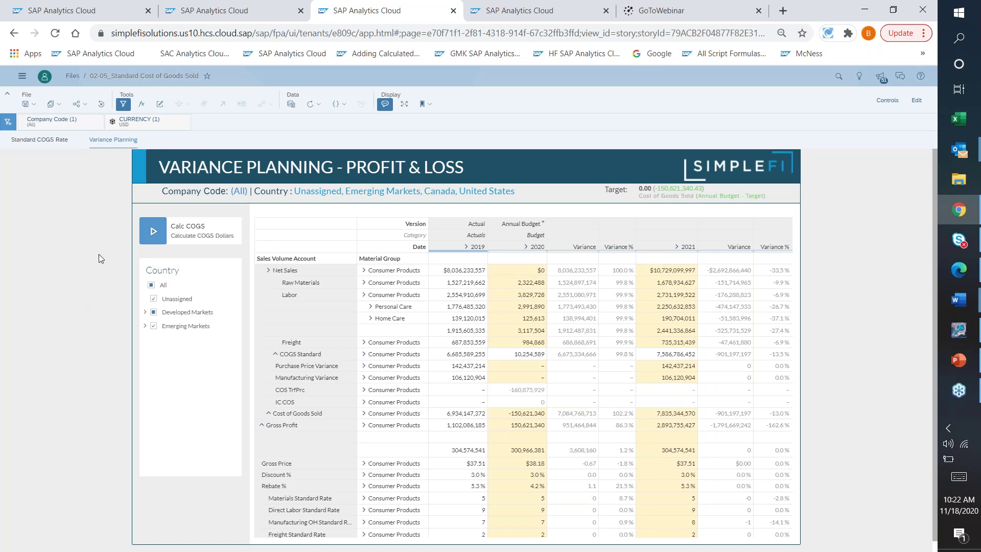
pyautogui.click(153, 233)
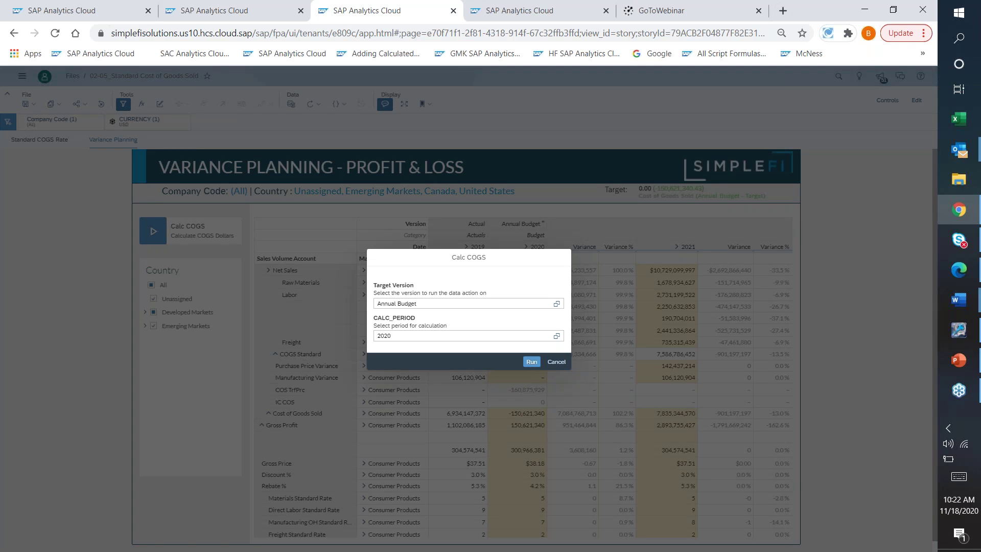
pyautogui.click(532, 362)
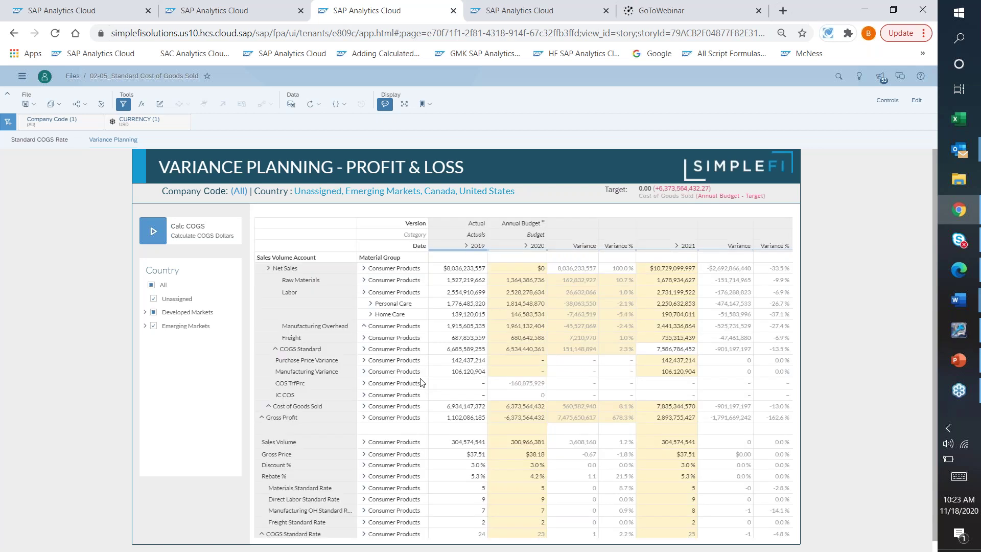
# - Collapse Manufacturing Overhead, drill Raw Materials down to the Personal Care groups, and examine the cost and variance lines
pyautogui.click(363, 327)
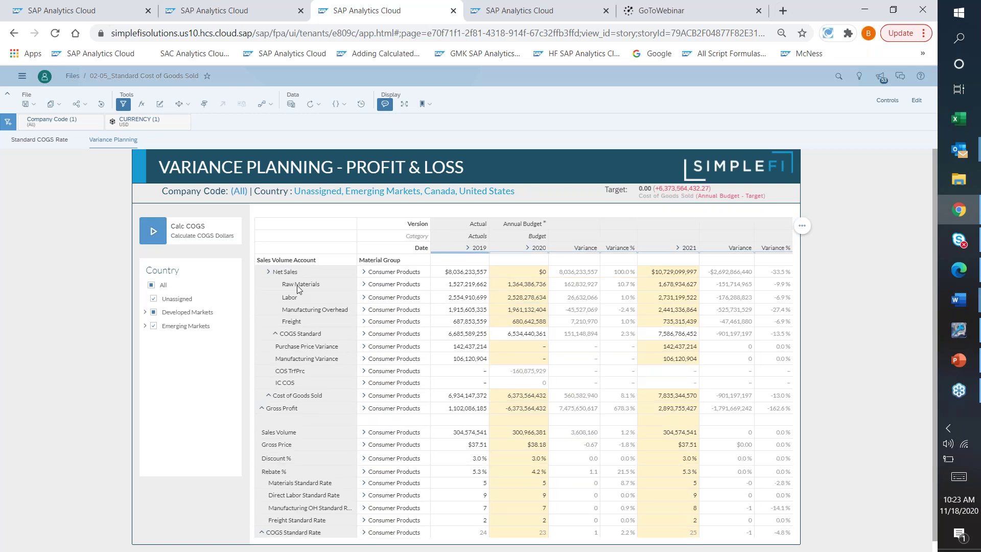
pyautogui.click(297, 287)
pyautogui.click(308, 302)
pyautogui.click(363, 284)
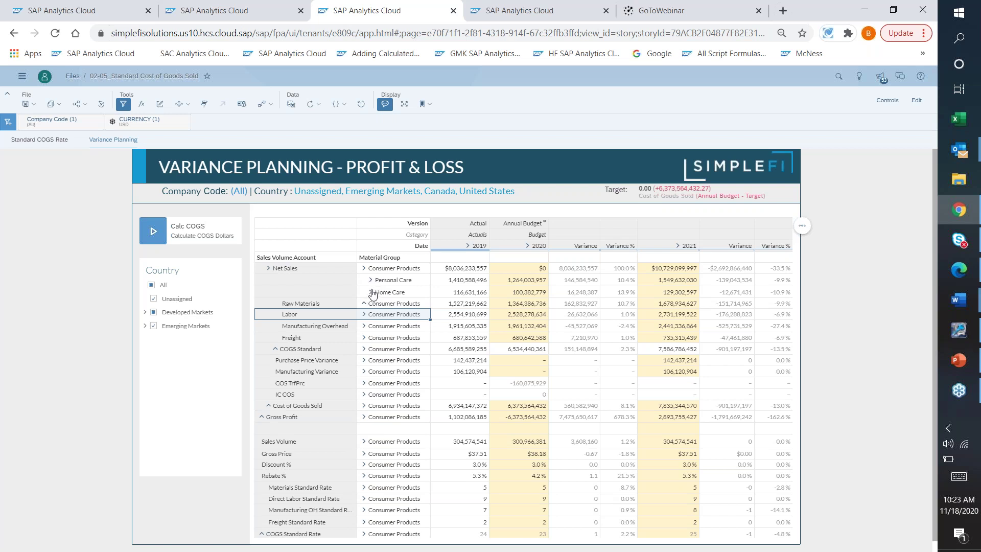
pyautogui.click(371, 292)
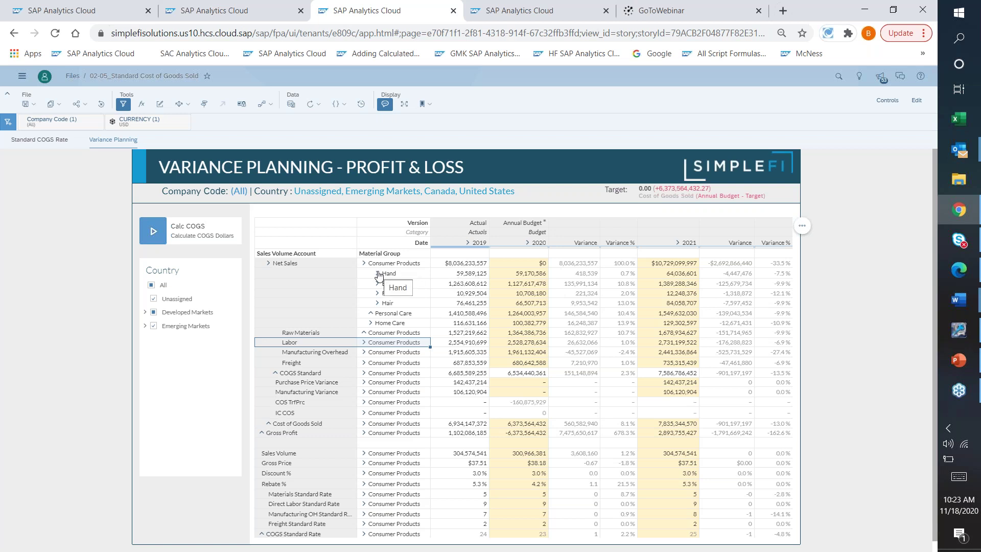
pyautogui.click(372, 314)
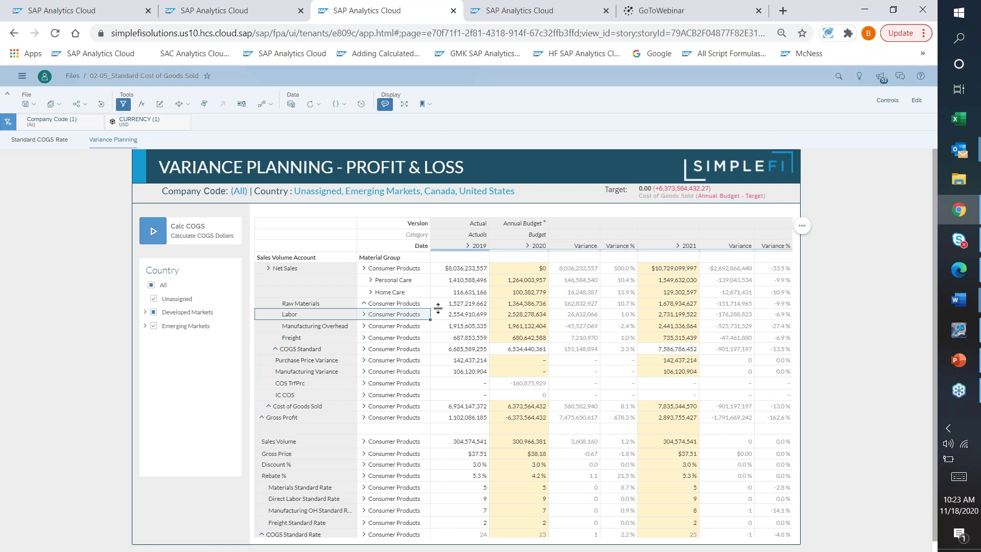
pyautogui.click(516, 364)
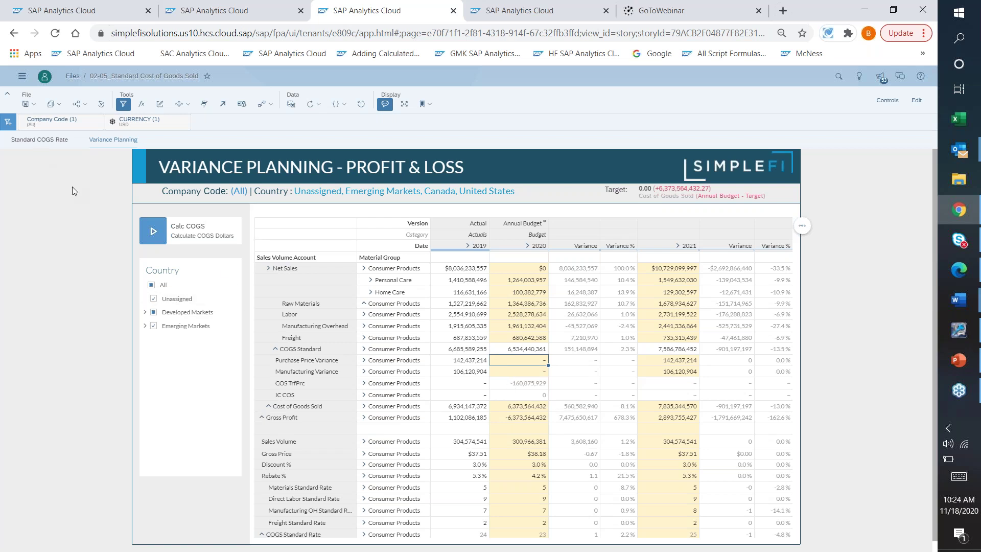
pyautogui.click(314, 301)
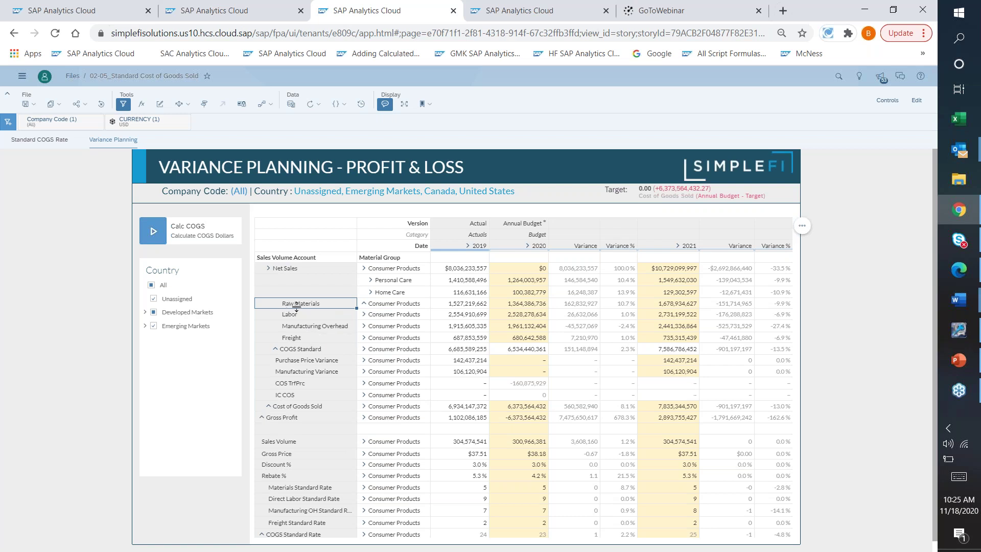
# - Return to the launchpad, open Bill of Materials Scenario Modelling and display its BOM Price Increase page
pyautogui.click(215, 11)
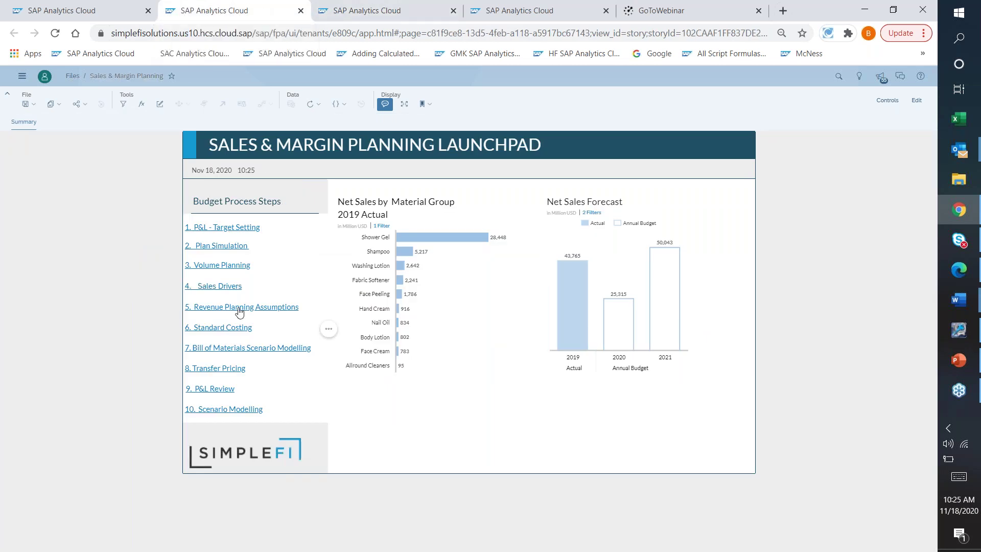
pyautogui.click(257, 350)
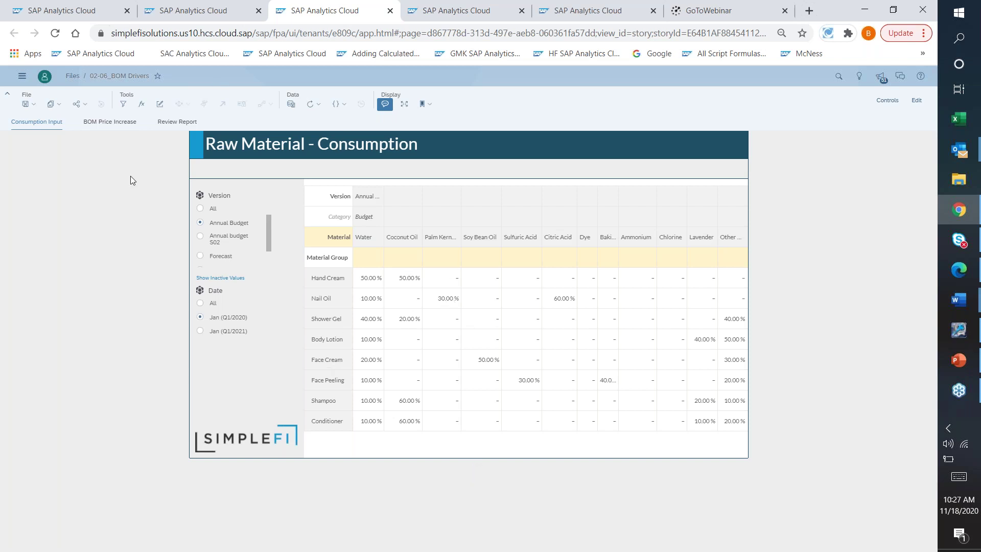
pyautogui.click(107, 123)
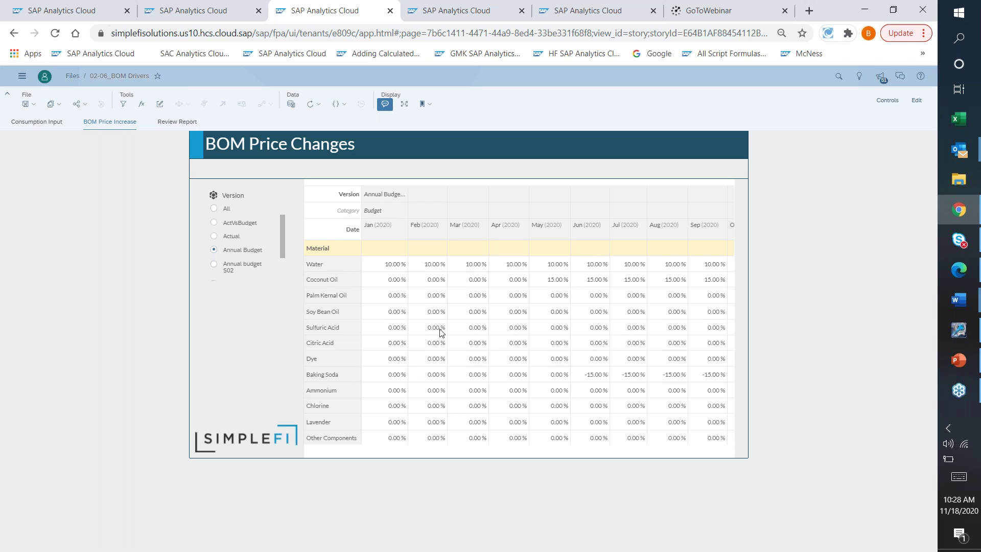
# - Set Coconut Oil's January 2020 price change in the Annual Budget version to 50%
pyautogui.click(397, 332)
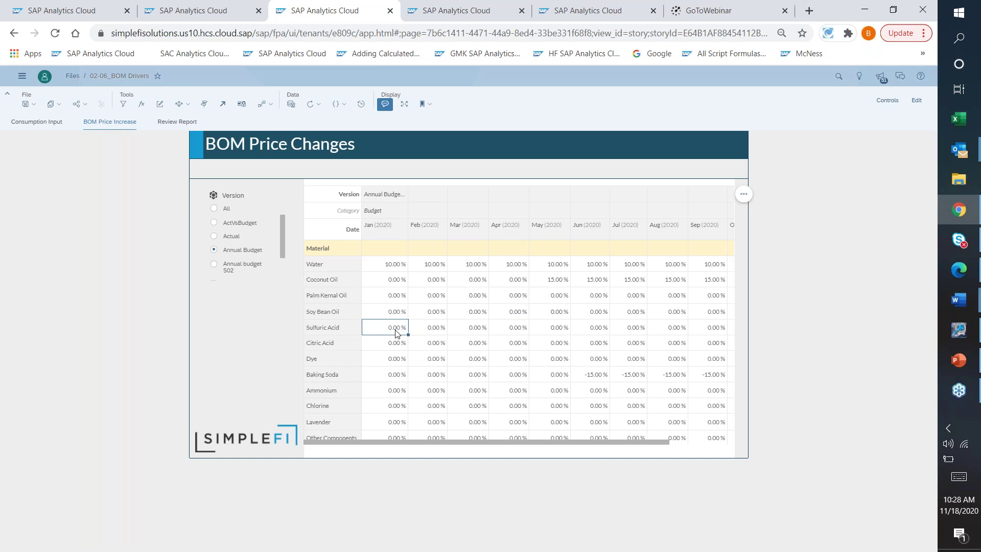
pyautogui.press('Up')
pyautogui.press('Up')
pyautogui.write('50')
pyautogui.press('Escape')
pyautogui.press('Up')
pyautogui.write('50')
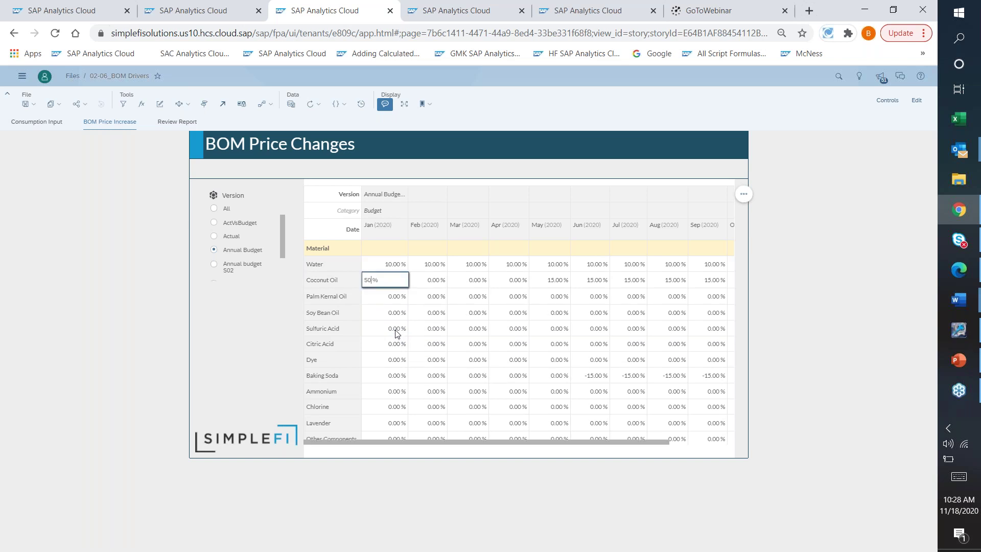
pyautogui.write('%')
pyautogui.press('Return')
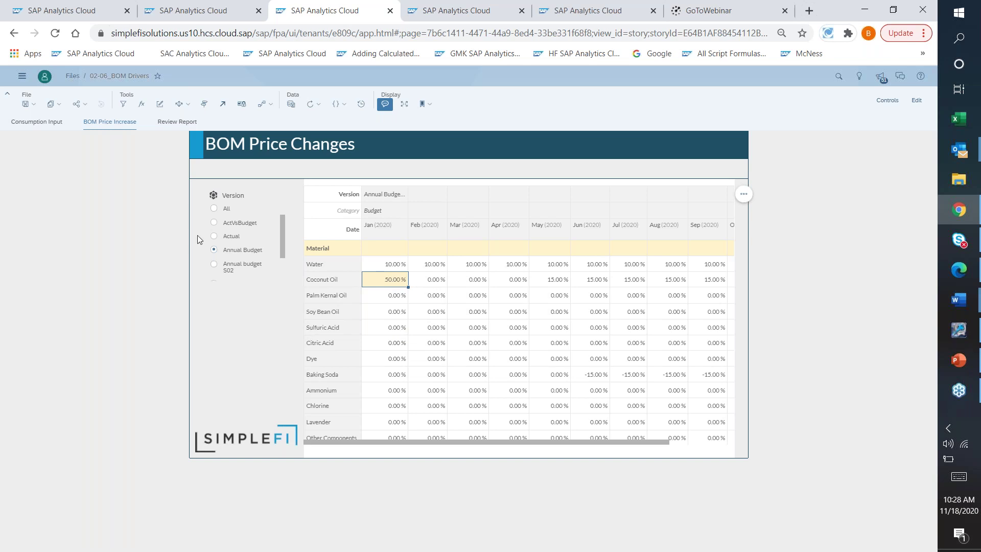
# - Check the raw material consumption percentages, and compare the Raw Materials and scenario rows in the Updated BOM Comparison report
pyautogui.click(28, 123)
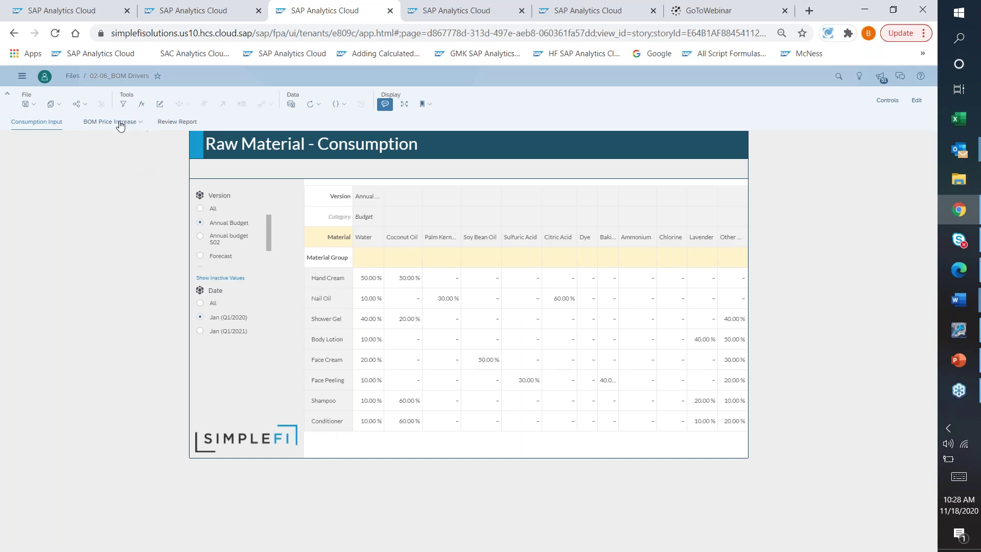
pyautogui.click(170, 124)
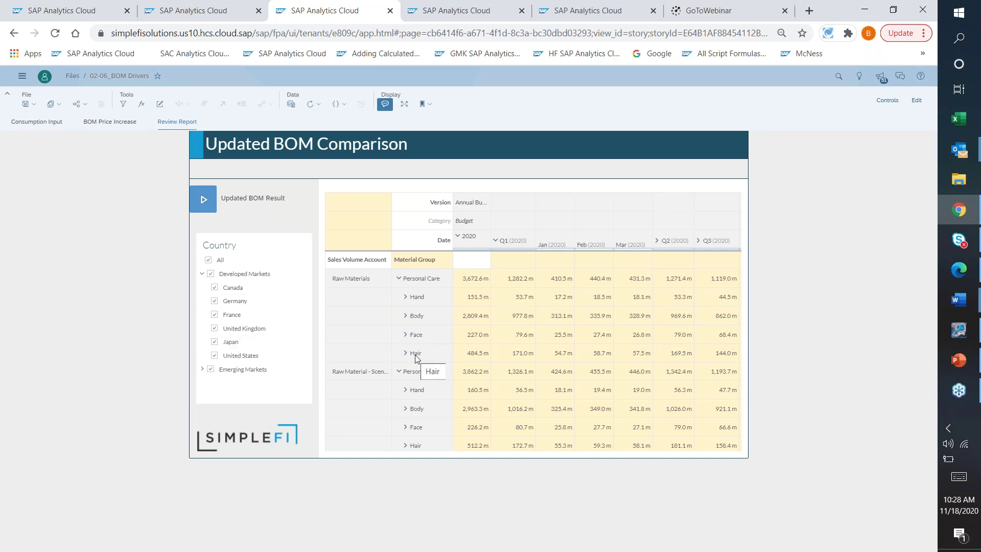
pyautogui.click(342, 281)
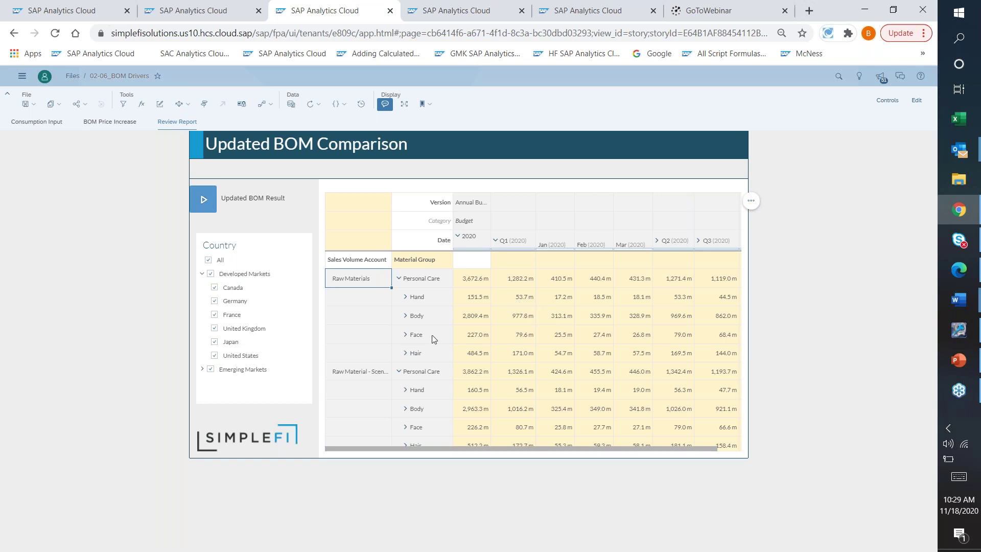
pyautogui.click(376, 373)
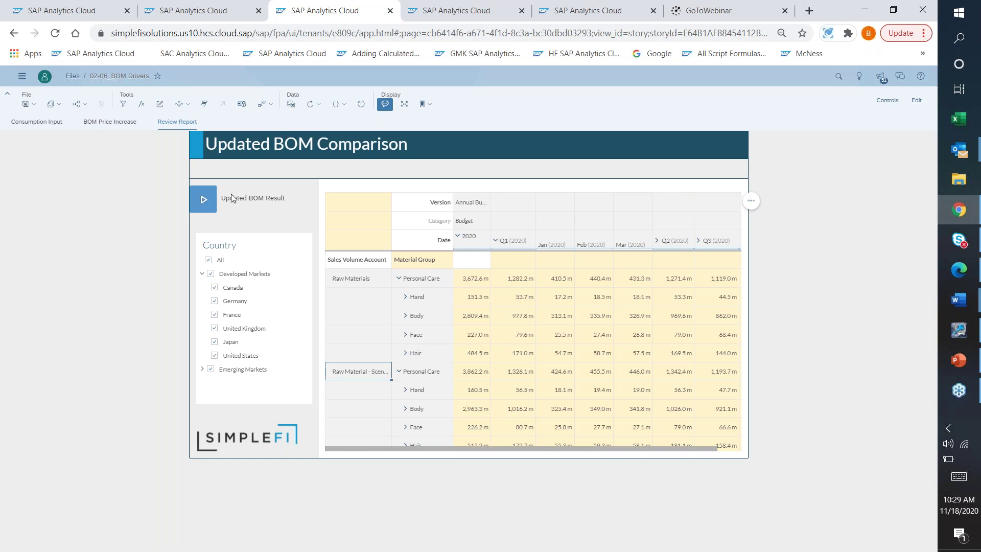
# - Run the Updated BOM Result data action on the Annual Budget version and check the January scenario values by material group
pyautogui.click(204, 203)
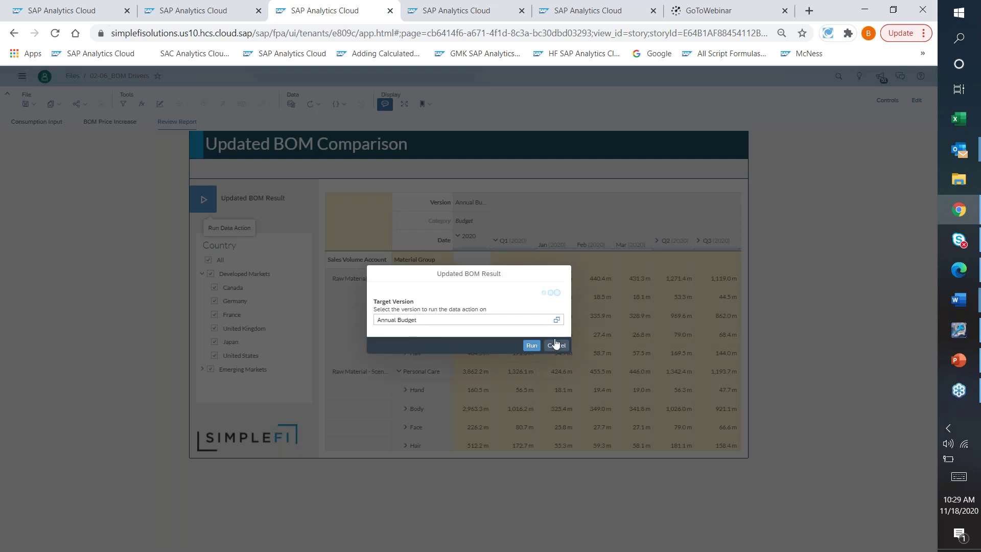
pyautogui.click(532, 346)
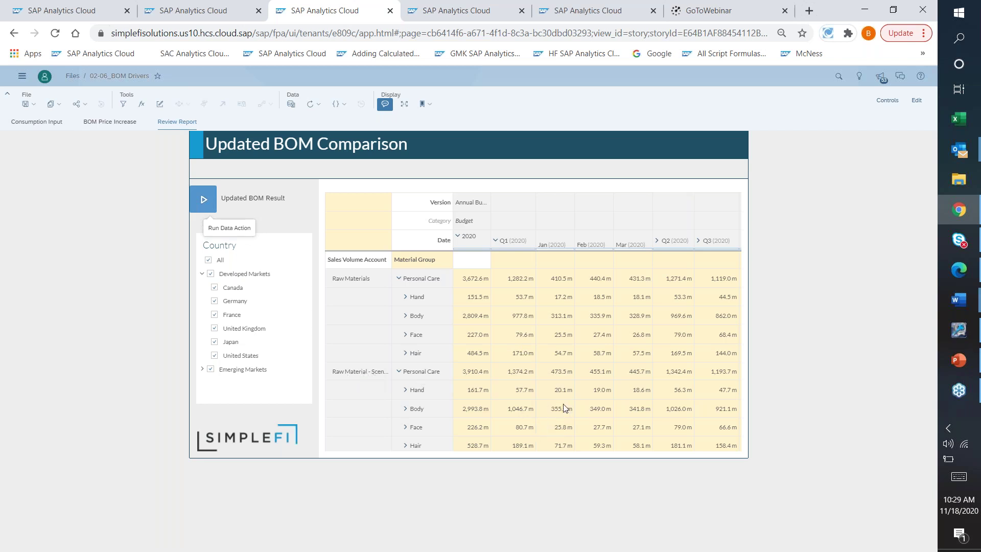
pyautogui.click(561, 387)
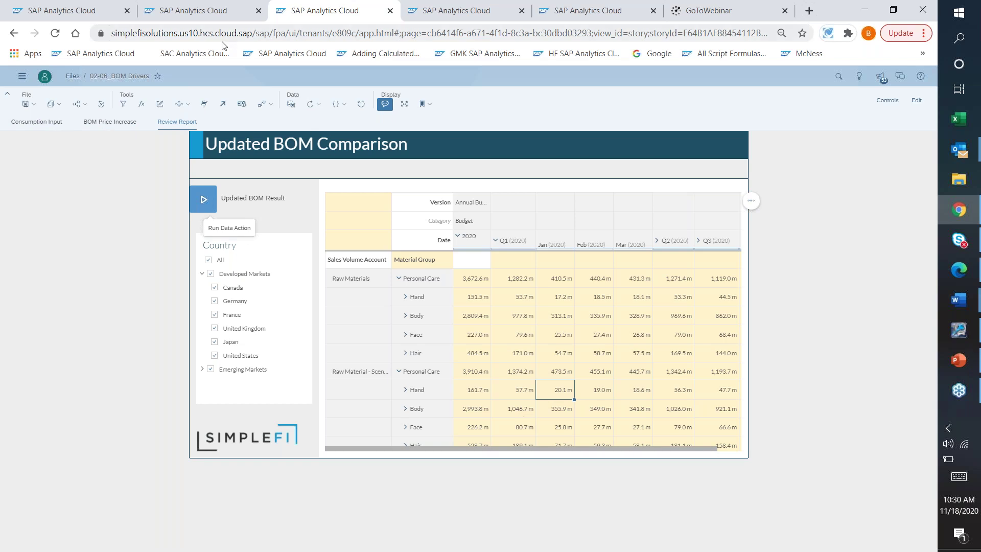
# - Return to the planning launchpad and open Scenario Modelling to view the raw material change inputs
pyautogui.click(192, 14)
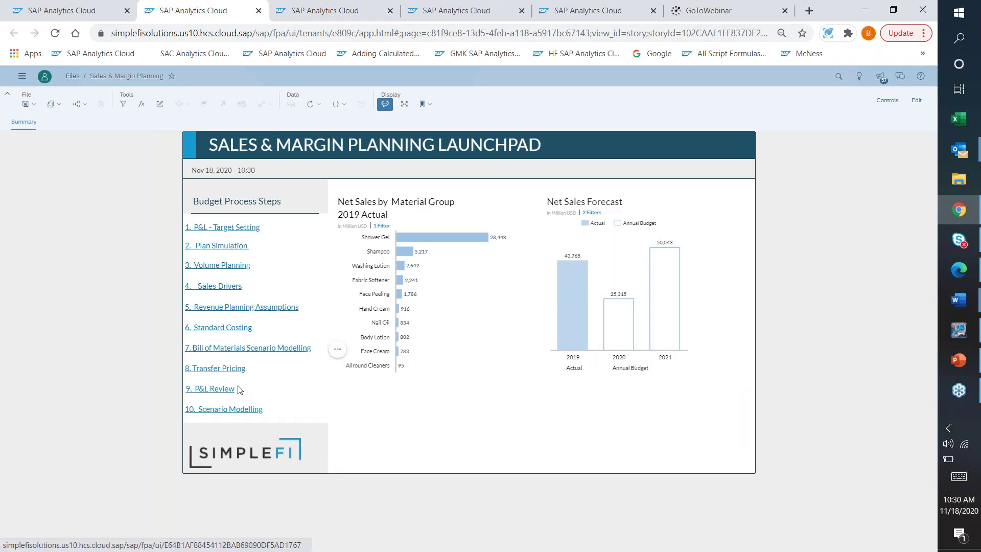
pyautogui.click(223, 409)
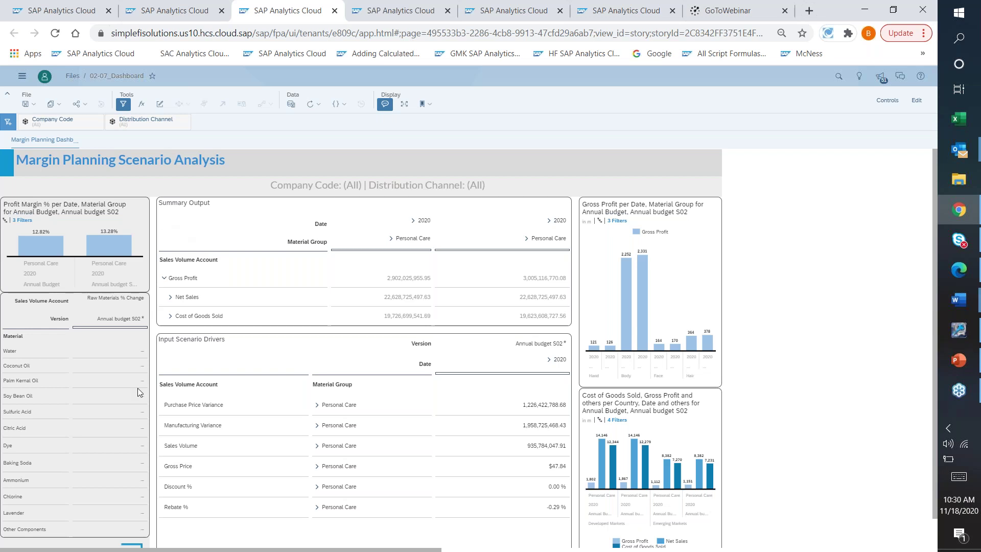
pyautogui.click(131, 369)
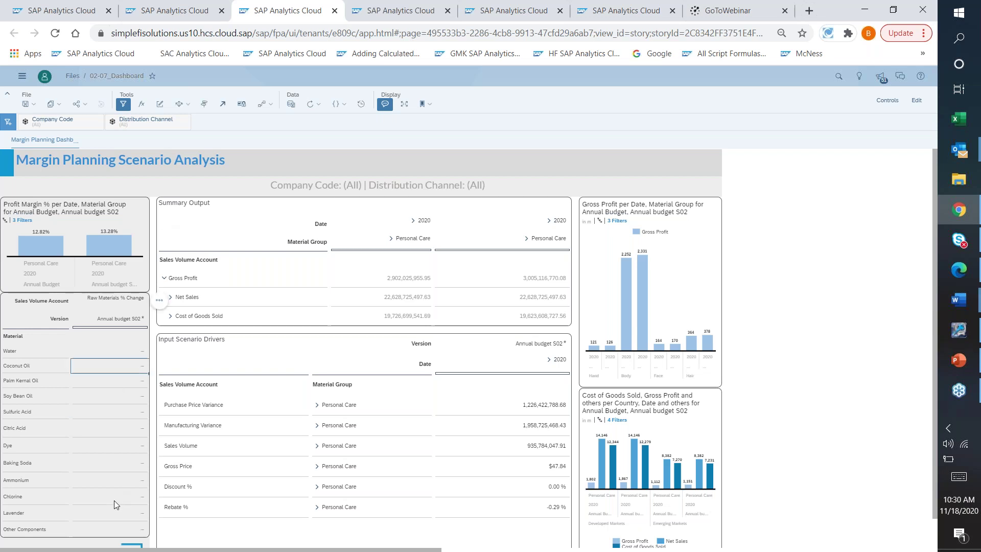
# - Test a 10% raw materials change for Soy Bean Oil in Annual budget S02, and replace it with -5%
pyautogui.click(107, 395)
pyautogui.write('10')
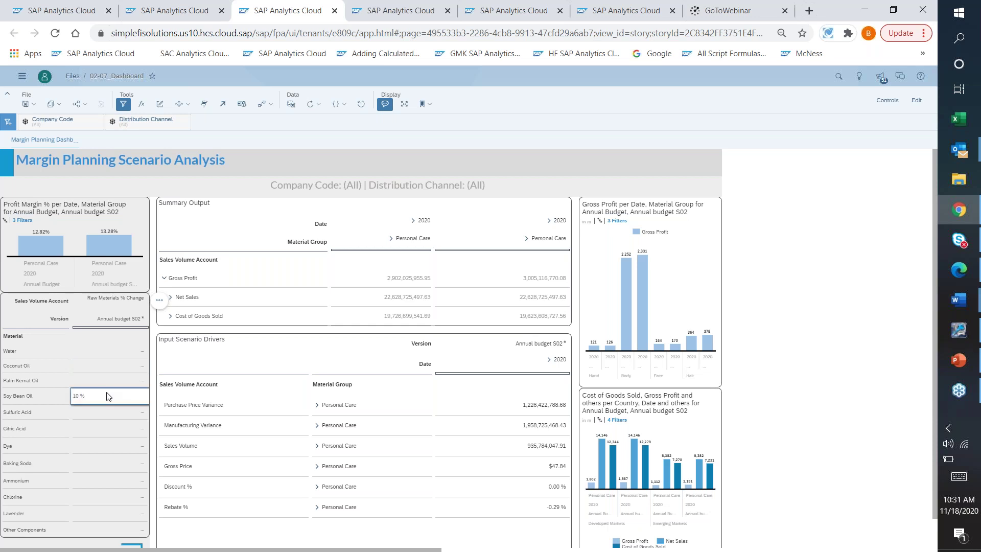
pyautogui.press('Return')
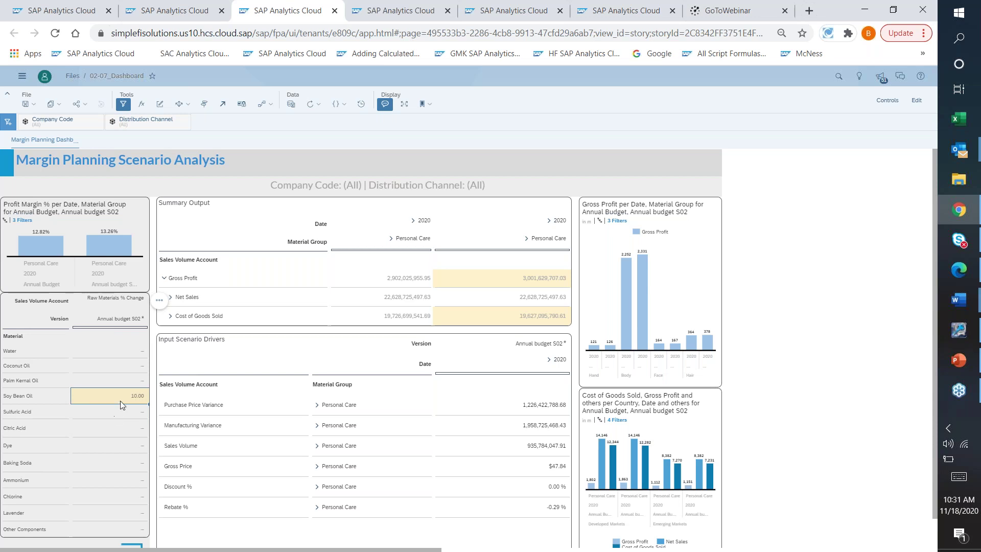
pyautogui.write('-5%')
pyautogui.press('Return')
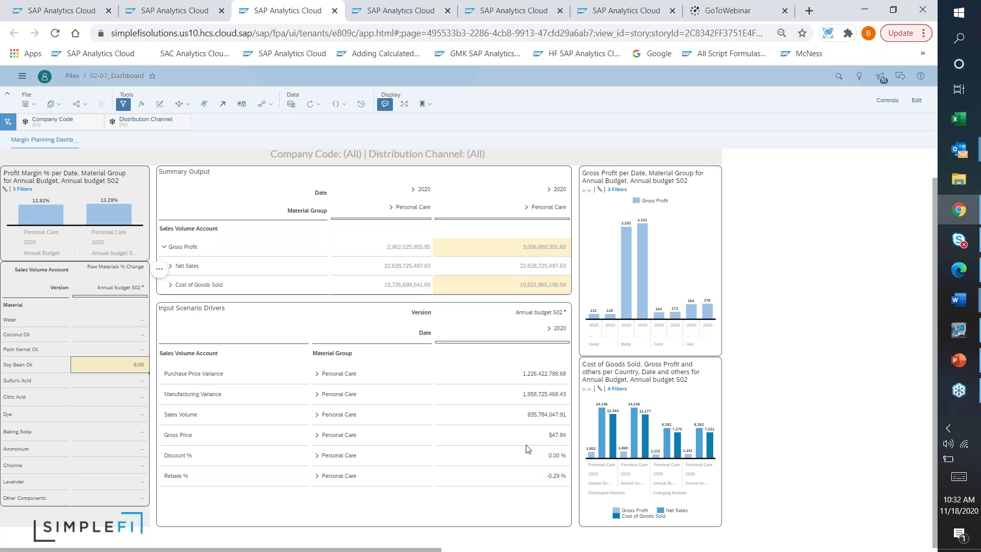
# - Go back to the BOM Drivers story and review its BOM Price Changes and Updated BOM Comparison pages
pyautogui.click(393, 12)
pyautogui.click(110, 127)
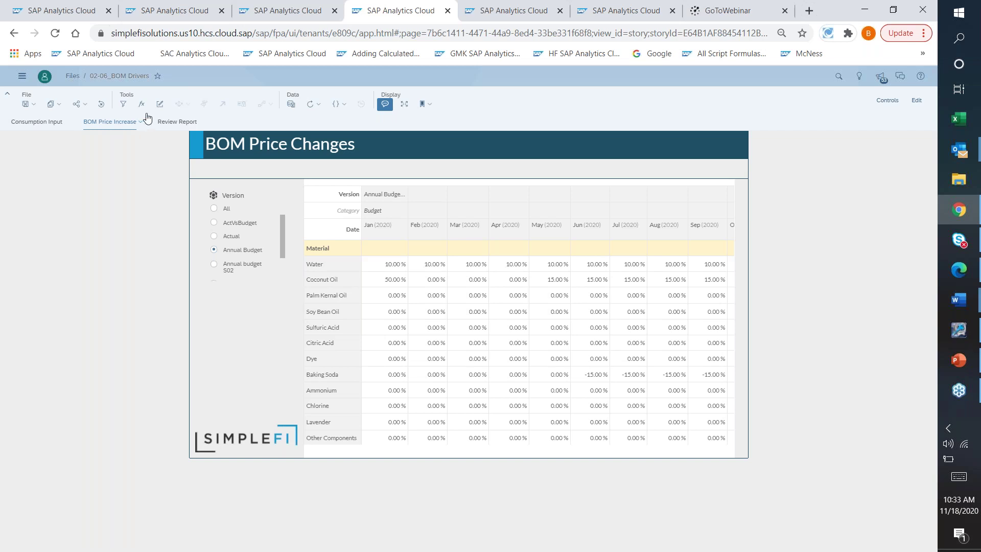
pyautogui.click(172, 122)
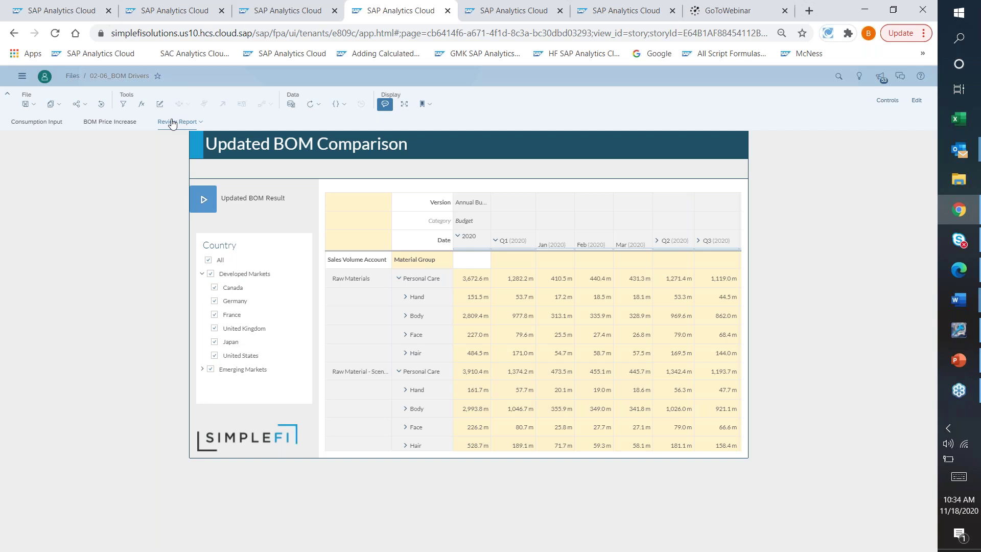
# - Return to the planning launchpad, and switch to the PowerPoint presentation's closing Thank You slide
pyautogui.click(275, 17)
pyautogui.click(159, 11)
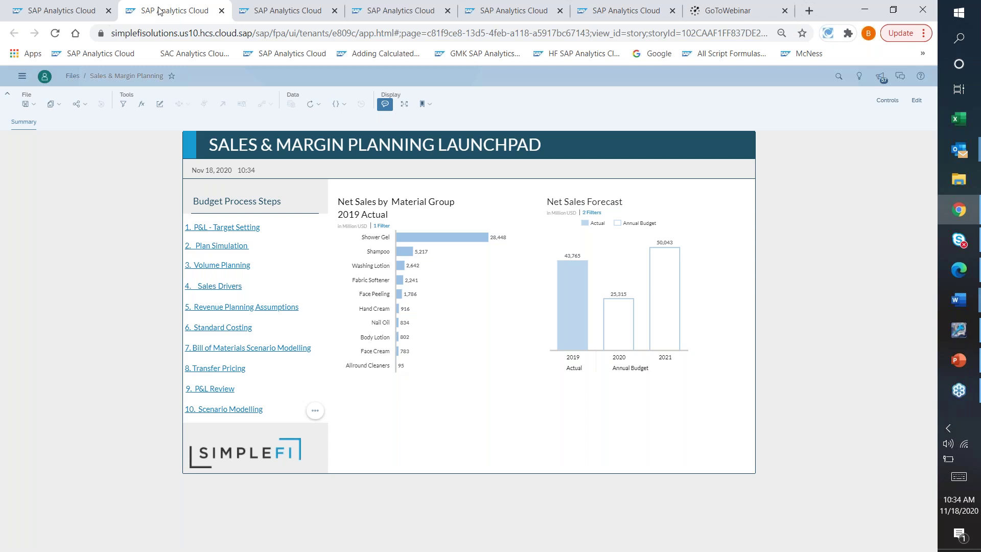
pyautogui.click(964, 361)
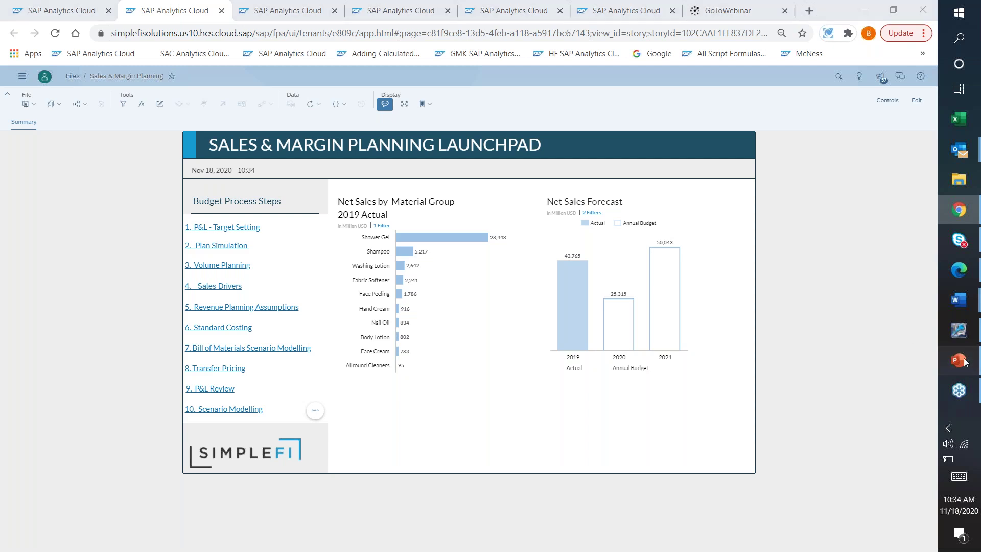
pyautogui.click(45, 502)
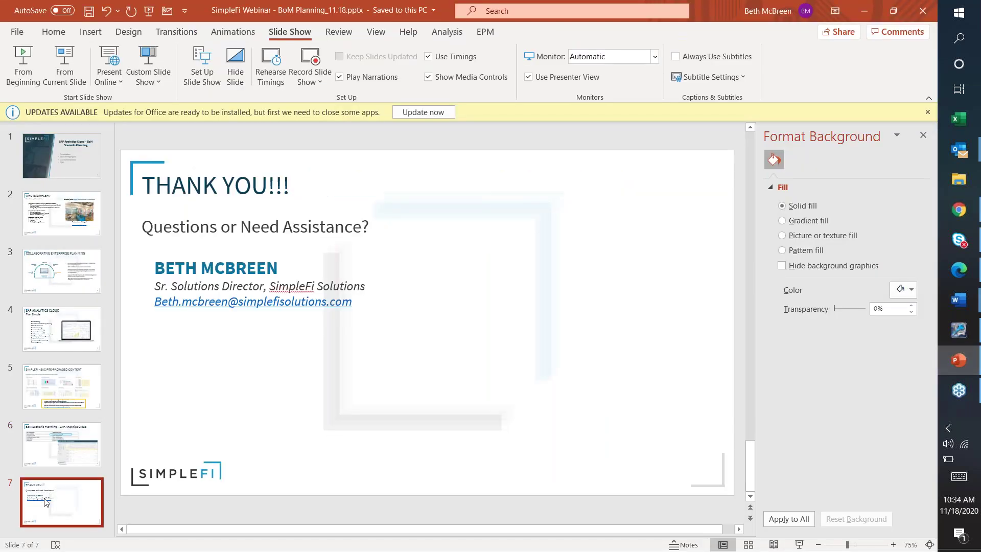